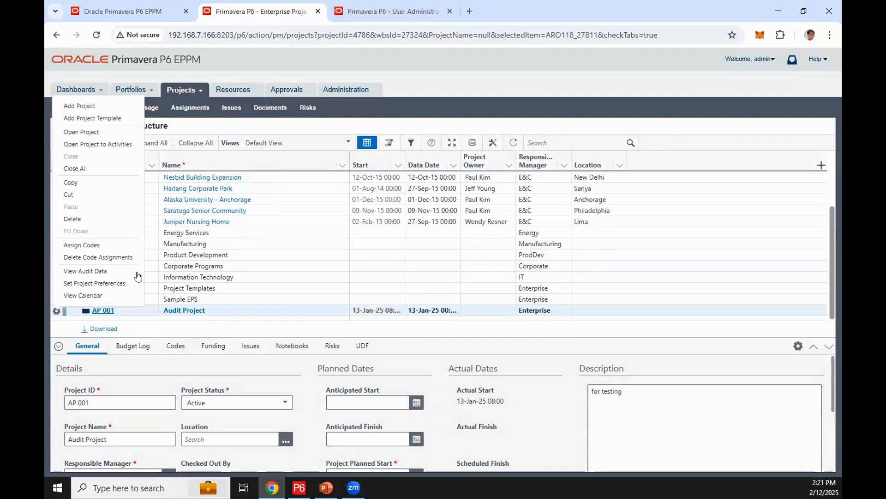
Open the audit data of project AP 001 and examine its columns from audit date through to operation
left_click(96, 271)
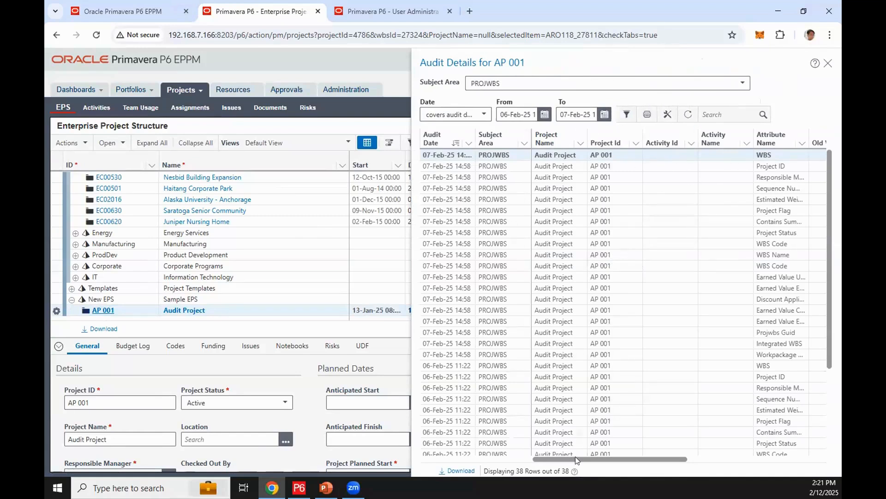
left_click_drag(577, 459, 591, 459)
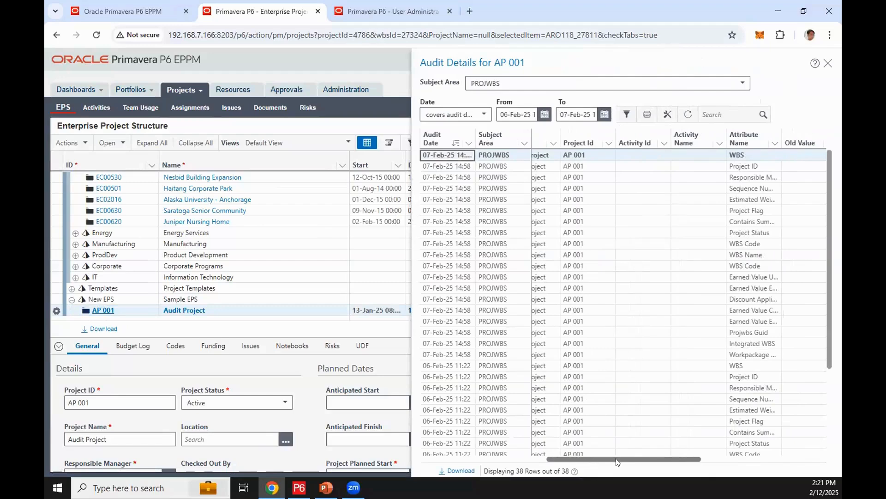
scroll(616, 458, "left", 2)
left_click_drag(623, 459, 686, 460)
scroll(614, 464, "left", 3)
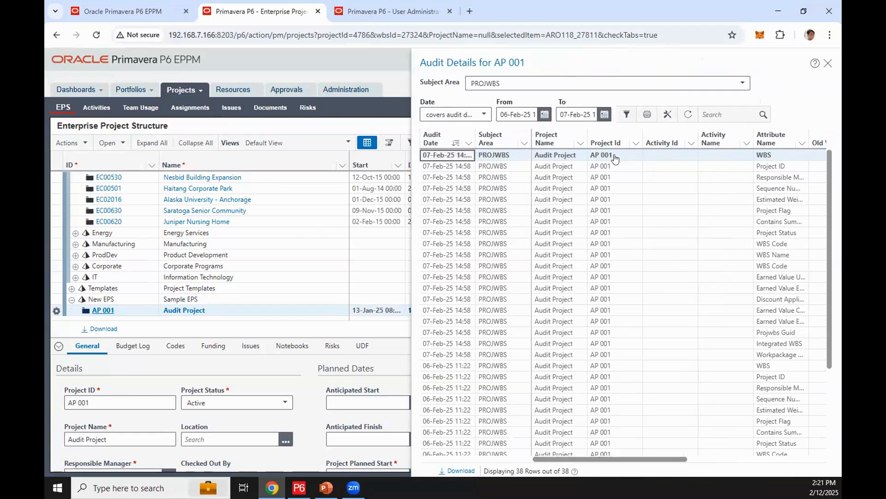
left_click_drag(665, 456, 733, 457)
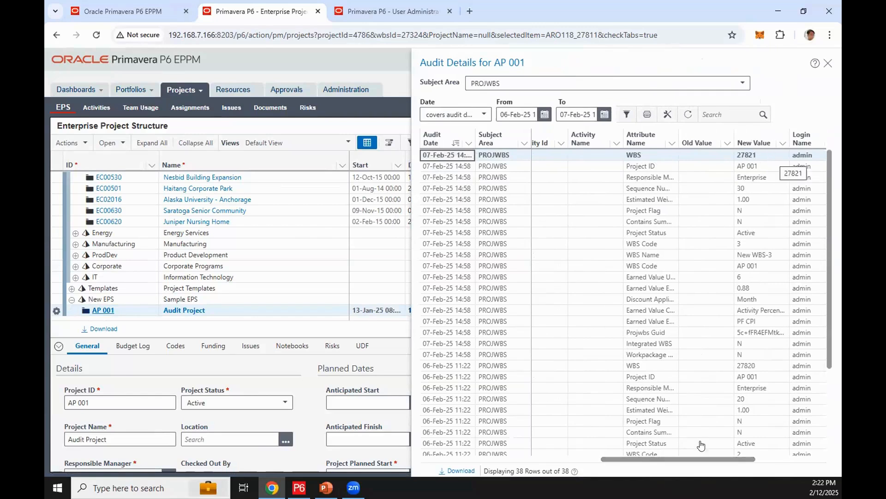
left_click_drag(699, 456, 739, 457)
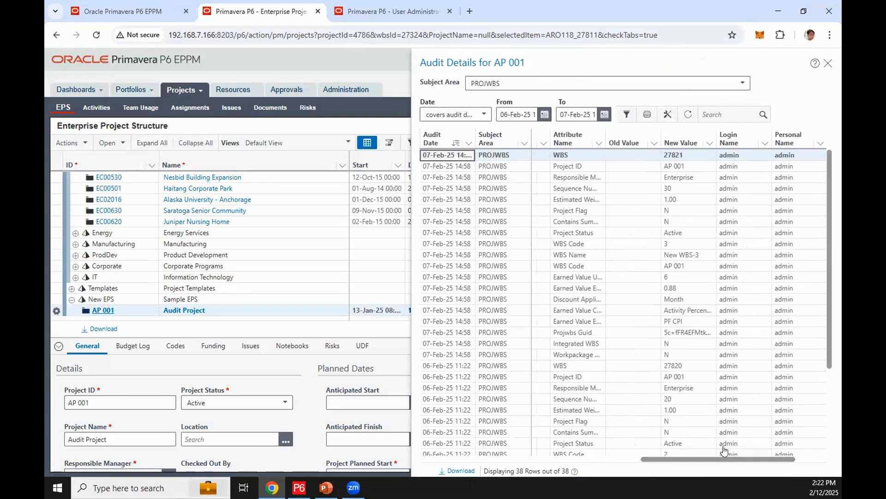
left_click_drag(695, 456, 725, 457)
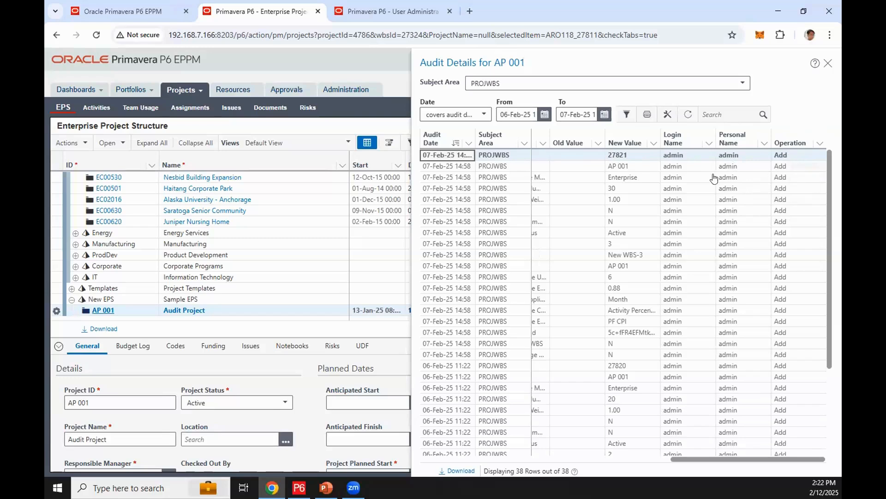
Extend the end date of the AP 001 audit range to 12-Feb-25
left_click(544, 116)
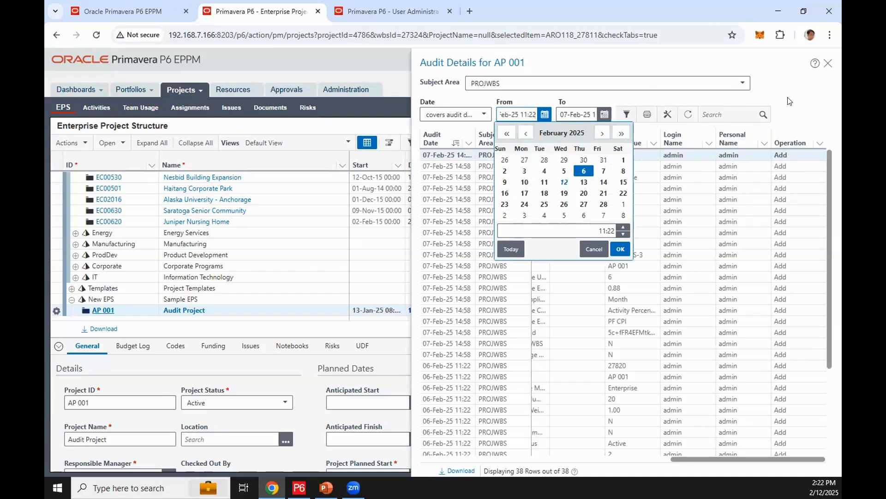
left_click(585, 117)
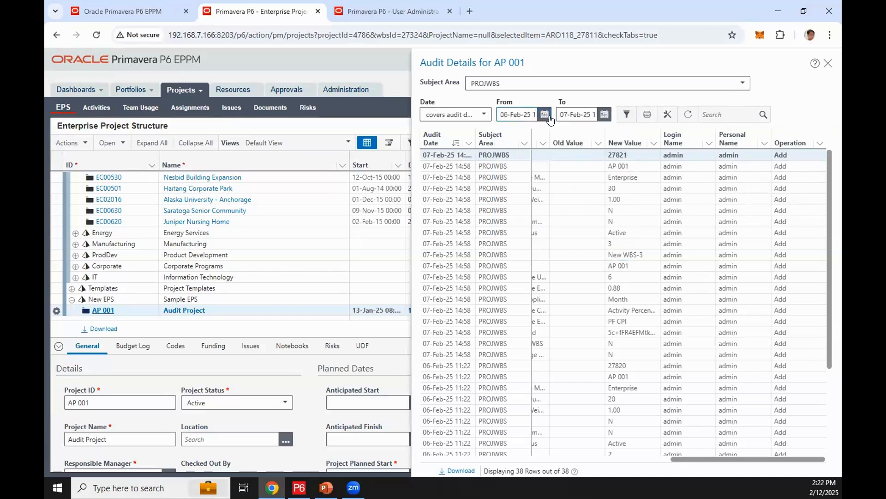
left_click(603, 115)
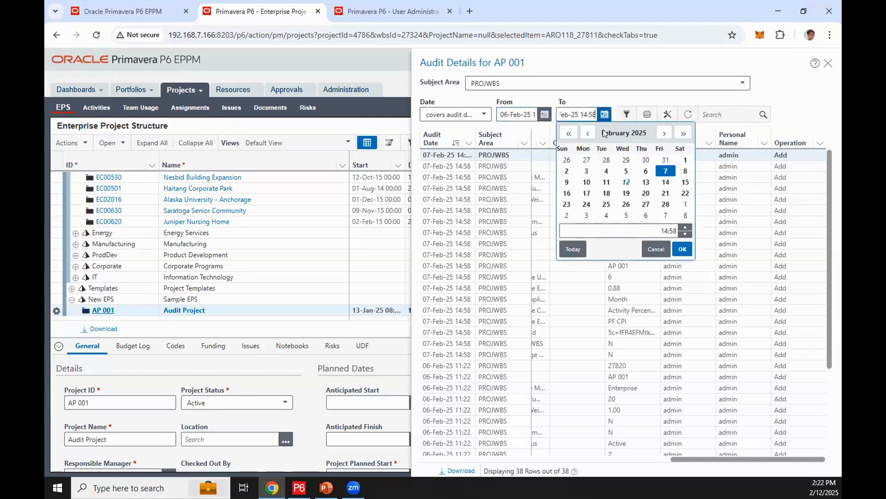
left_click(623, 184)
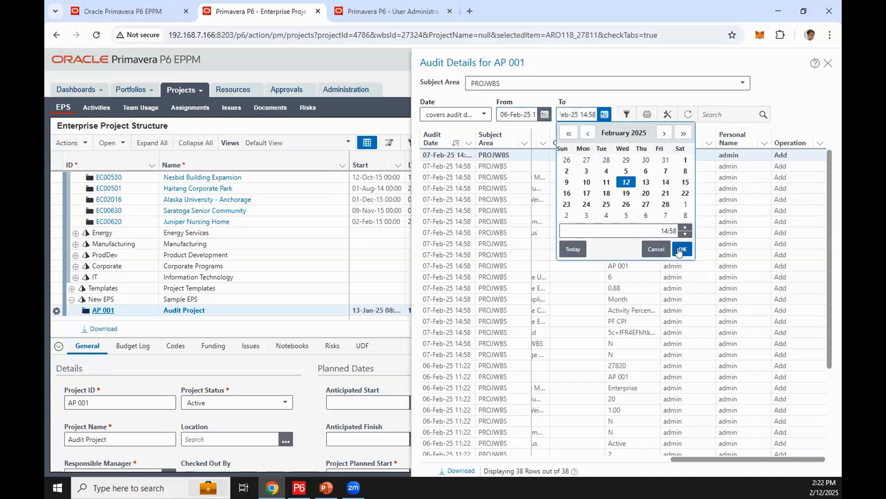
left_click(682, 248)
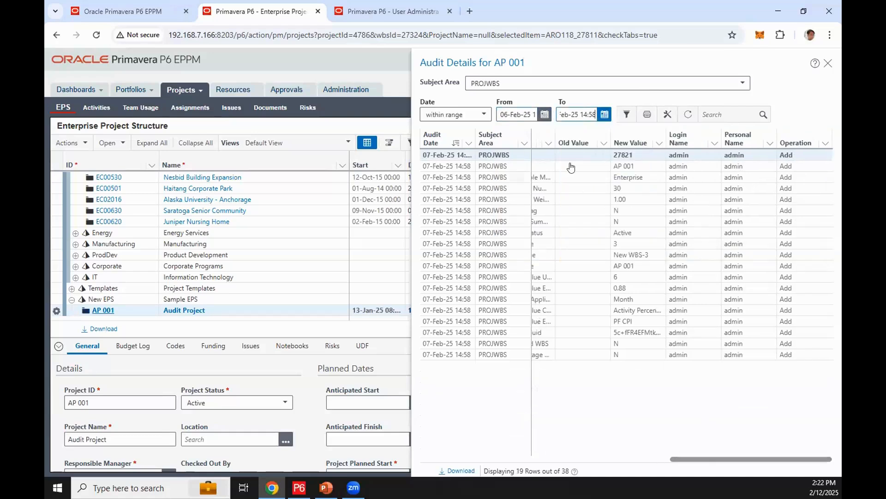
left_click(711, 459)
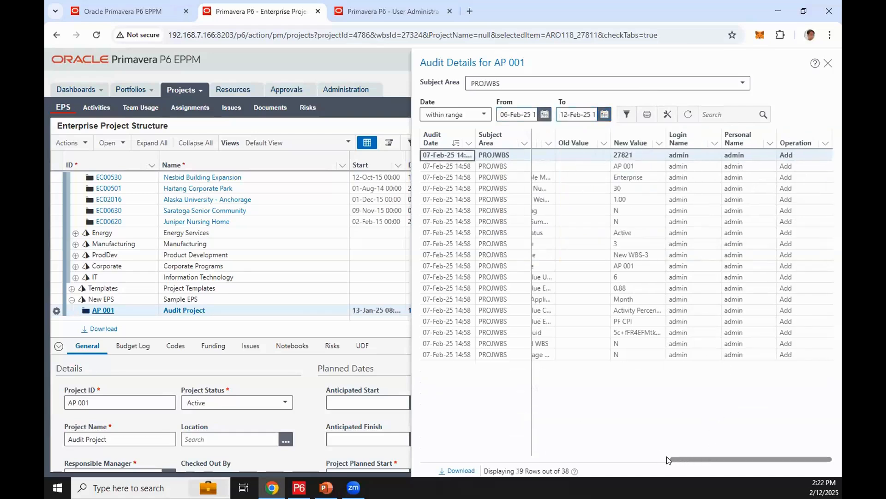
left_click_drag(677, 459, 647, 224)
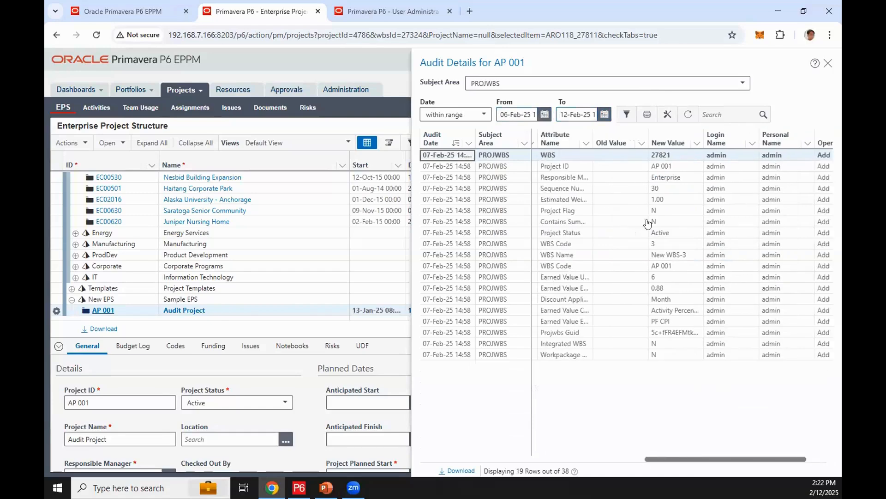
Inspect the filter settings and subject area choices for the audit details without changing them, and close the audit details
left_click(630, 117)
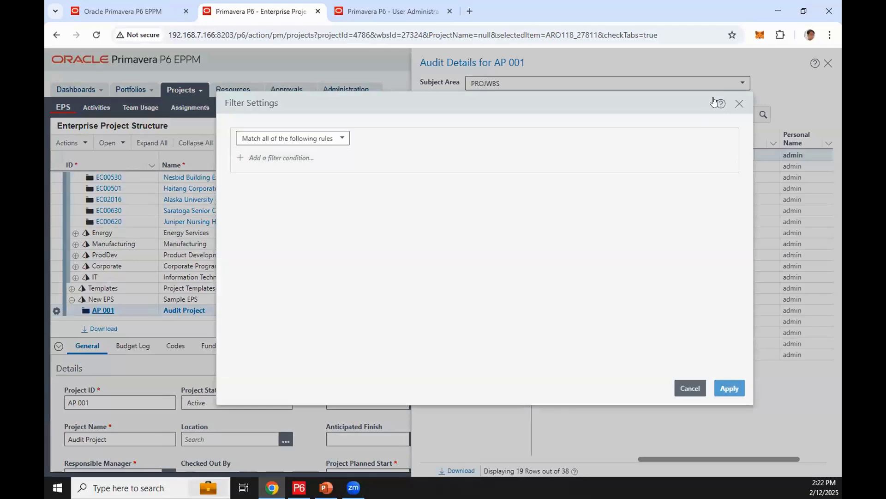
left_click(739, 103)
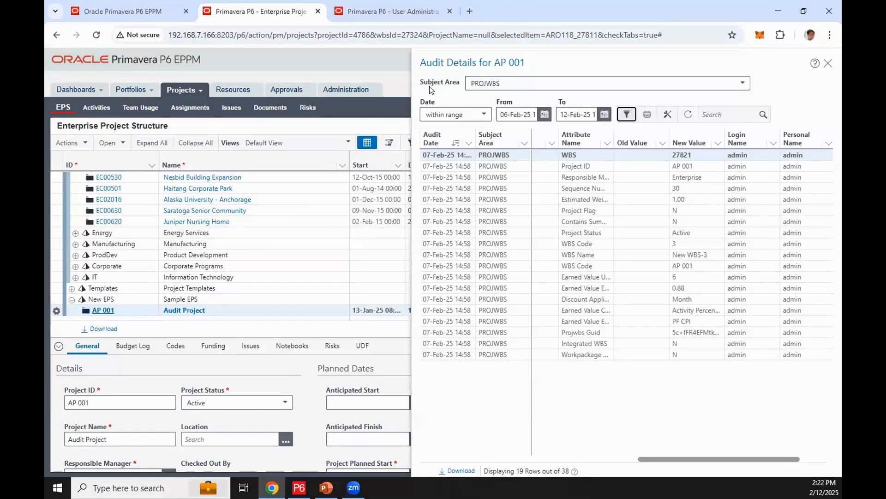
left_click(738, 83)
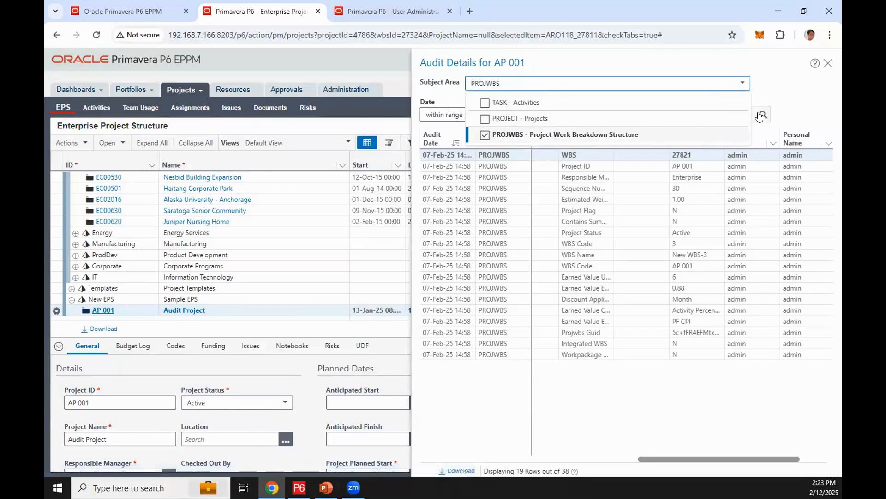
left_click(809, 109)
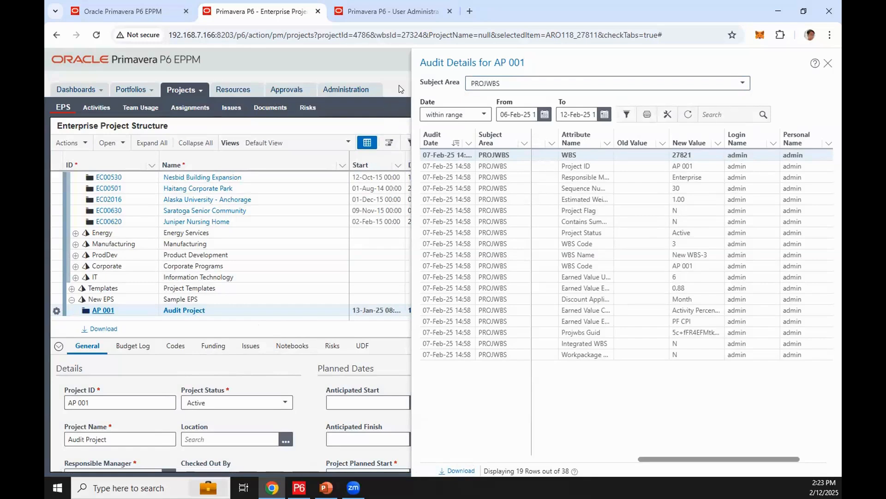
left_click(828, 63)
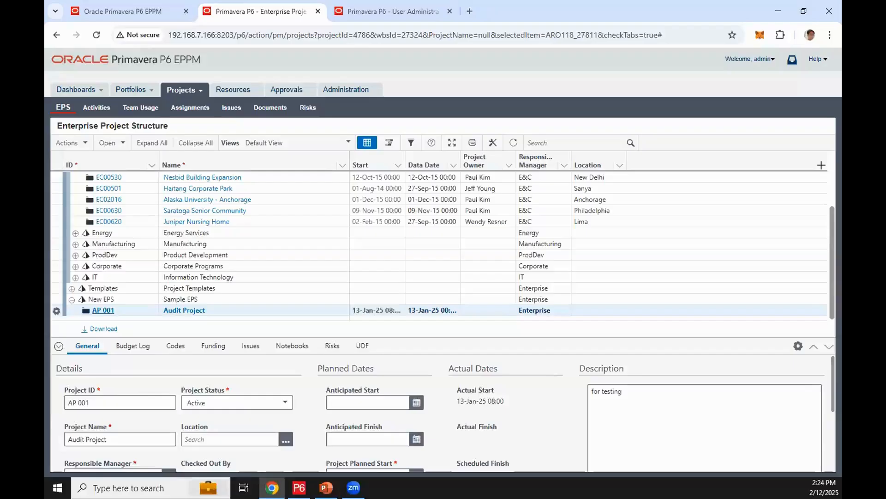
Copy the Alaska University - Anchorage project and paste it under New EPS to bring up the copy options
scroll(102, 244, "up", 1)
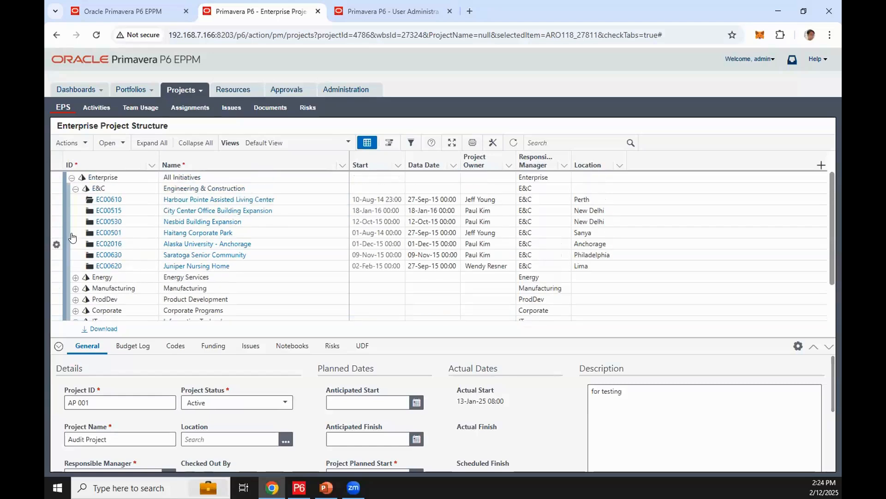
left_click(56, 245)
left_click(57, 246)
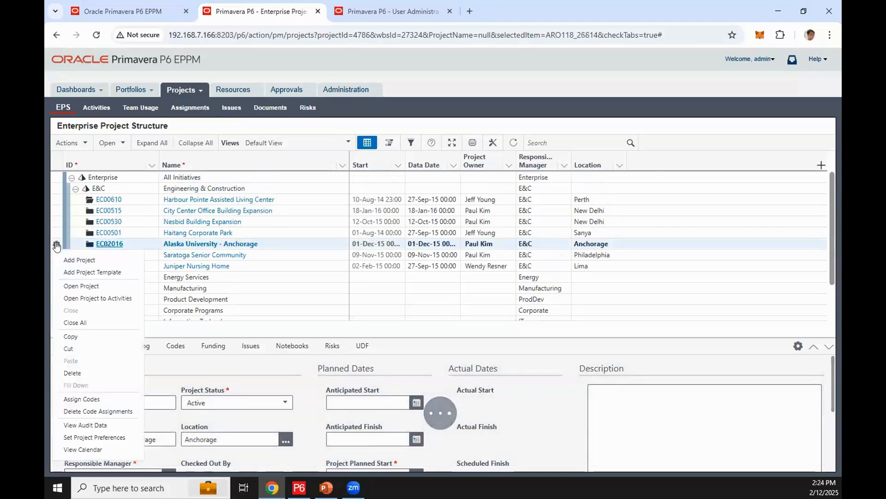
left_click(82, 338)
scroll(120, 245, "down", 1)
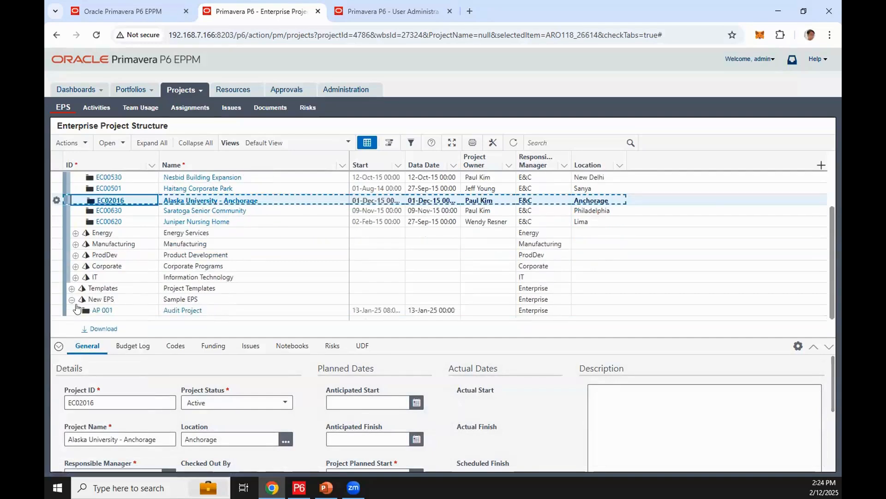
left_click(95, 301)
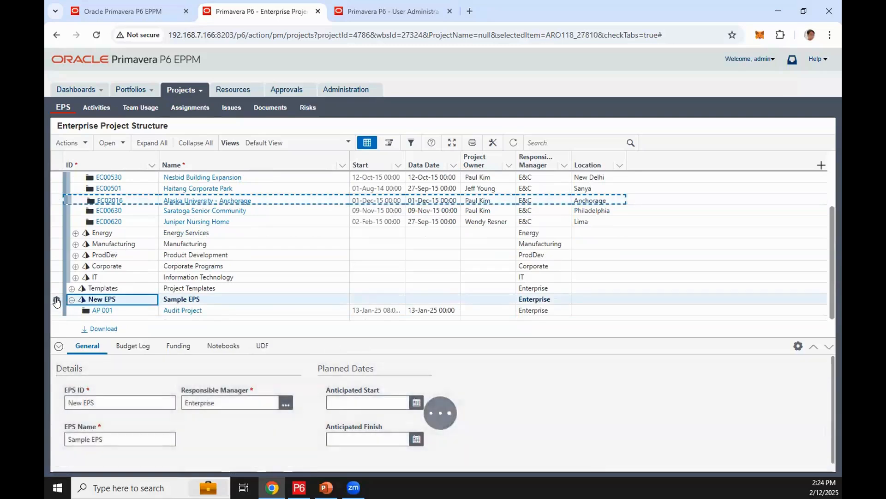
left_click(56, 300)
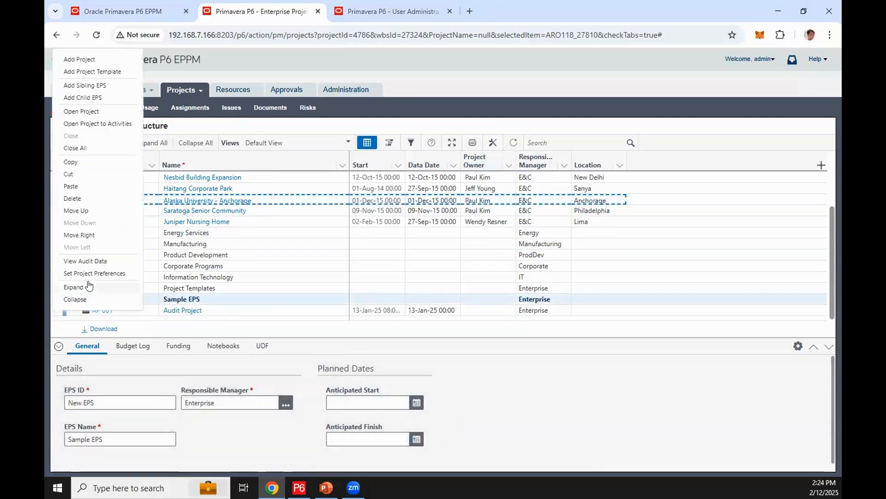
left_click(71, 186)
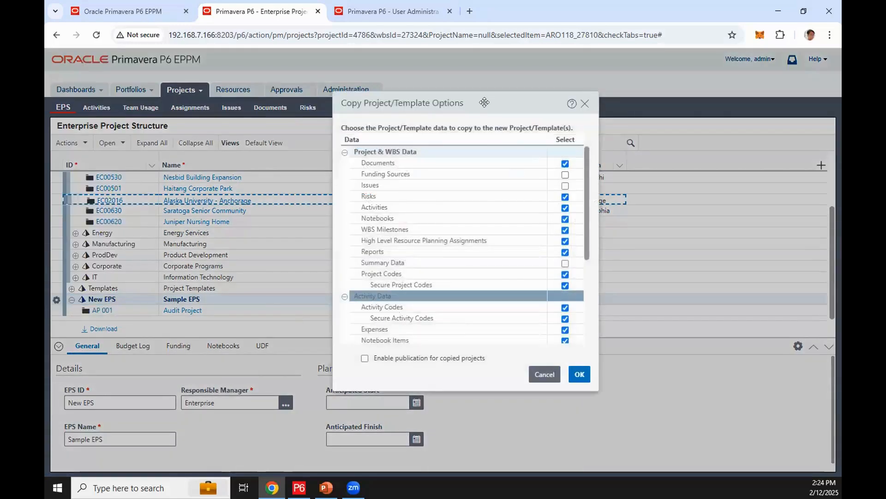
Review the secure project, activity and assignment code options for the copied project, and cancel the paste
left_click_drag(484, 102, 453, 88)
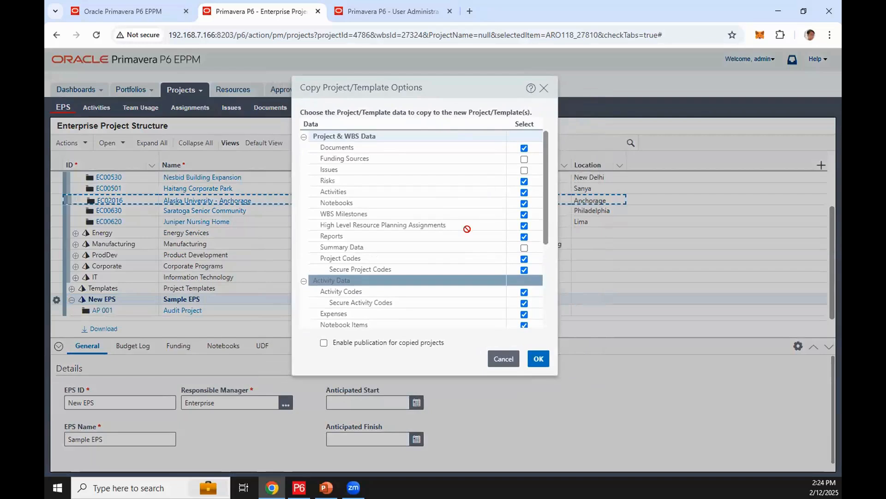
left_click(375, 270)
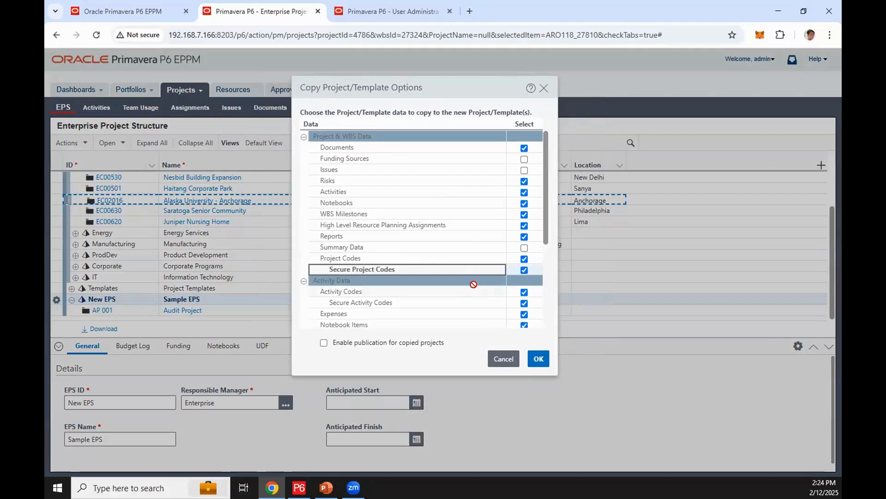
scroll(473, 284, "down", 1)
left_click(458, 272)
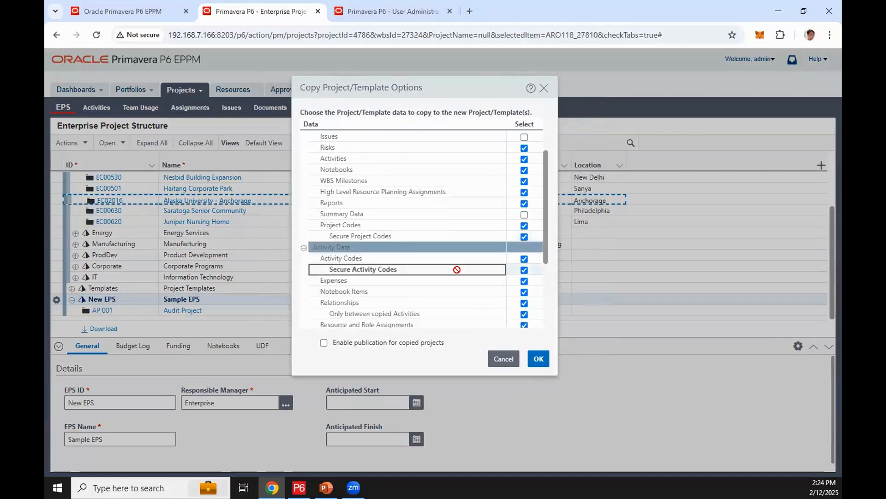
scroll(417, 270, "down", 3)
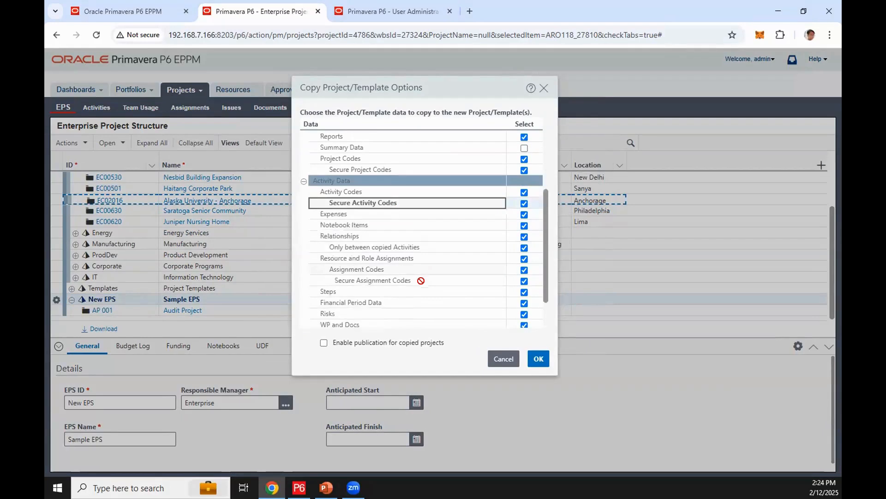
left_click(423, 257)
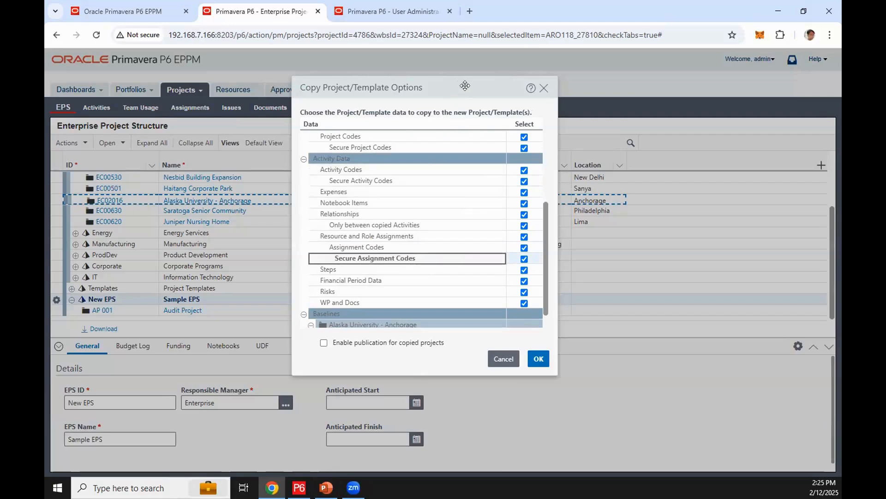
left_click_drag(458, 90, 456, 98)
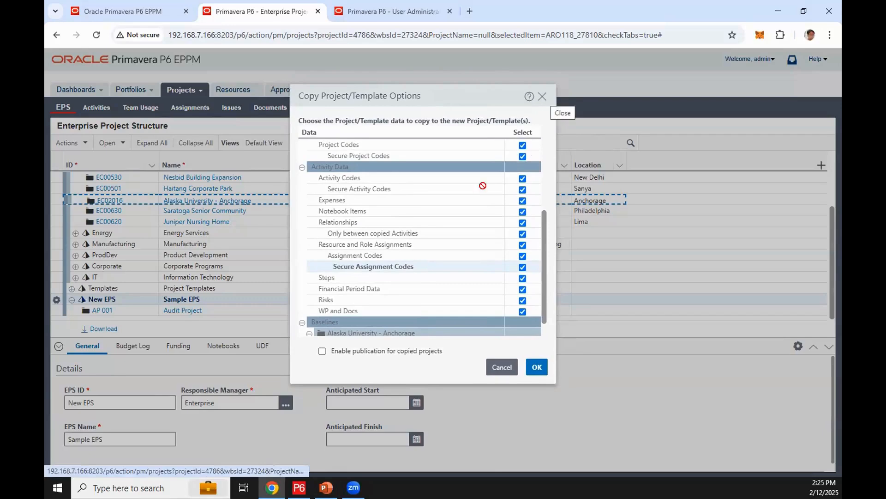
scroll(474, 191, "down", 1)
scroll(488, 186, "up", 3)
left_click(543, 98)
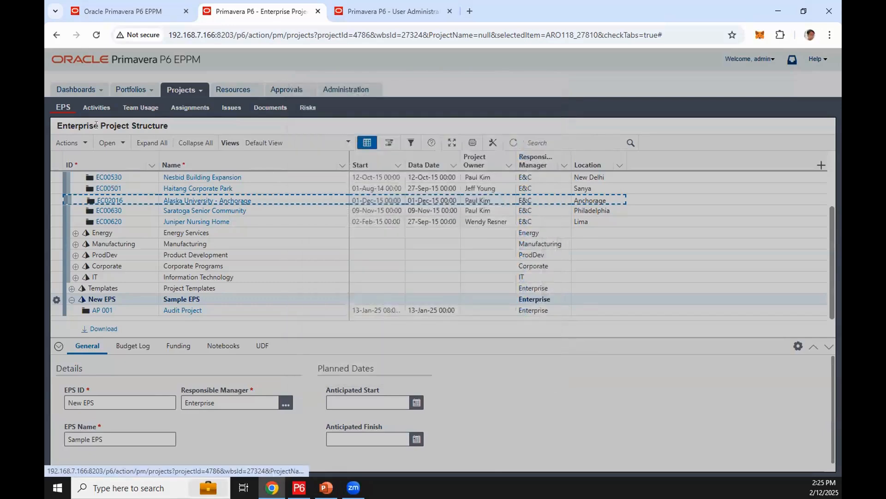